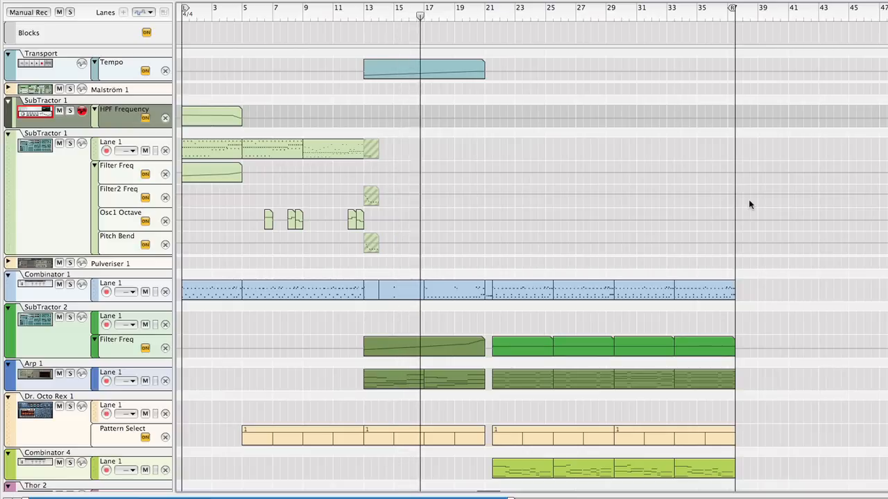
Examine the rack devices and the mixer channels' dynamics, EQ, insert and send sections
key(F6)
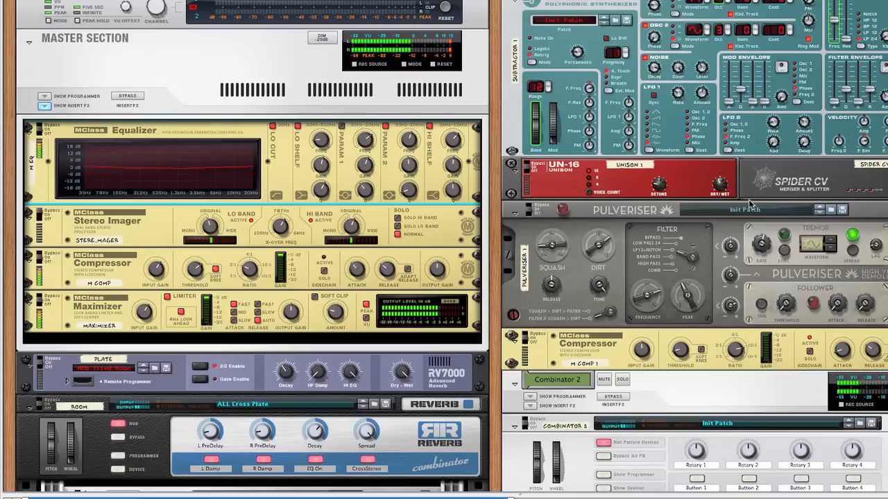
key(F5)
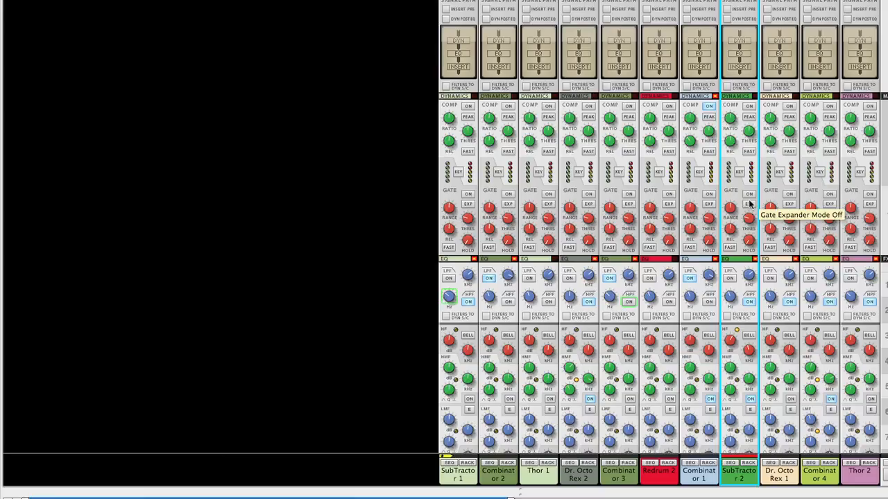
scroll(749, 202, down, 5)
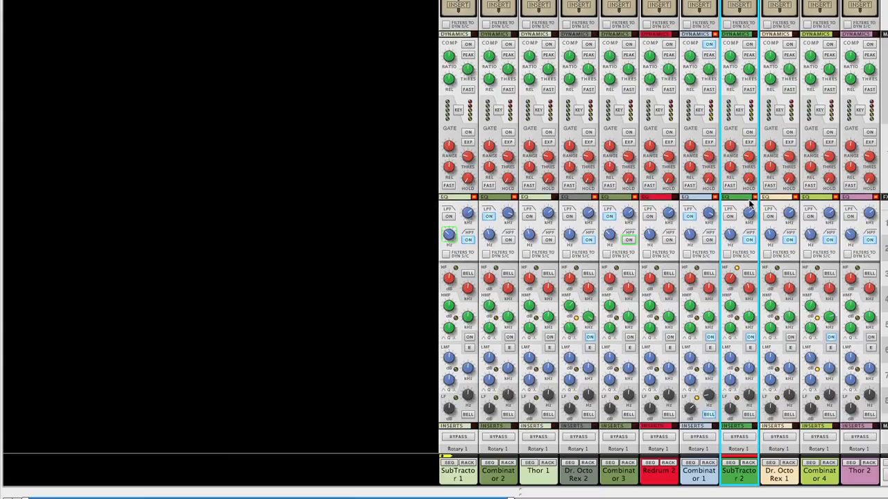
scroll(749, 203, down, 20)
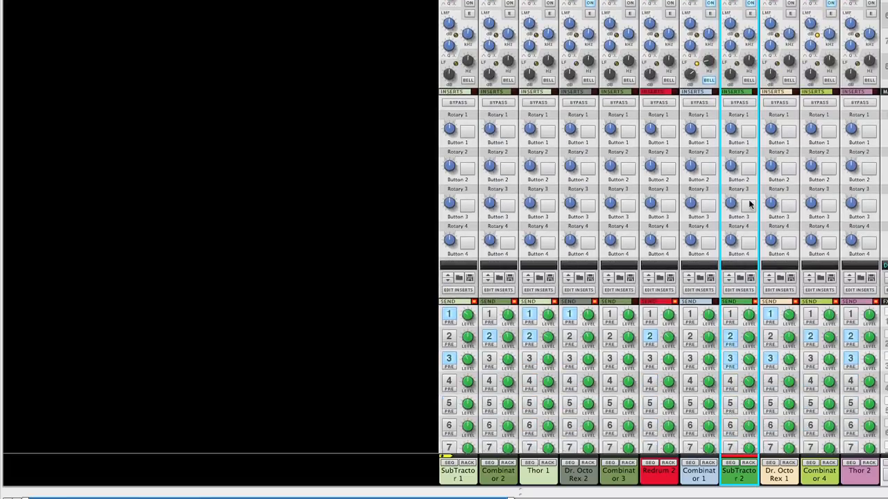
scroll(749, 202, down, 2)
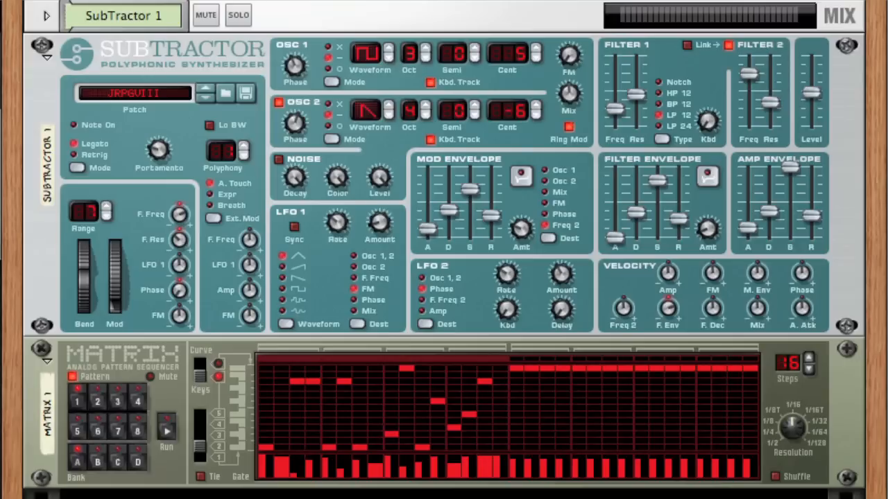
Audition the SubTractor 1 pattern dry and add a UN-16 Unison as a send effect on the master section
key(space)
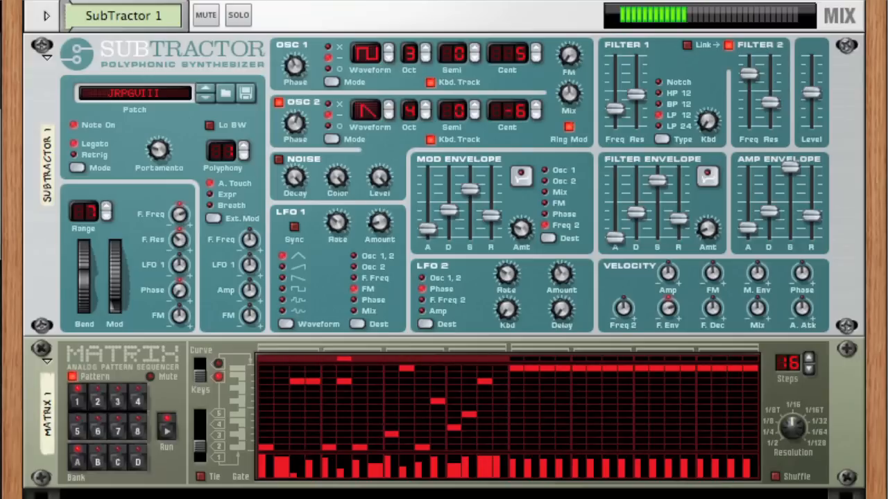
key(space)
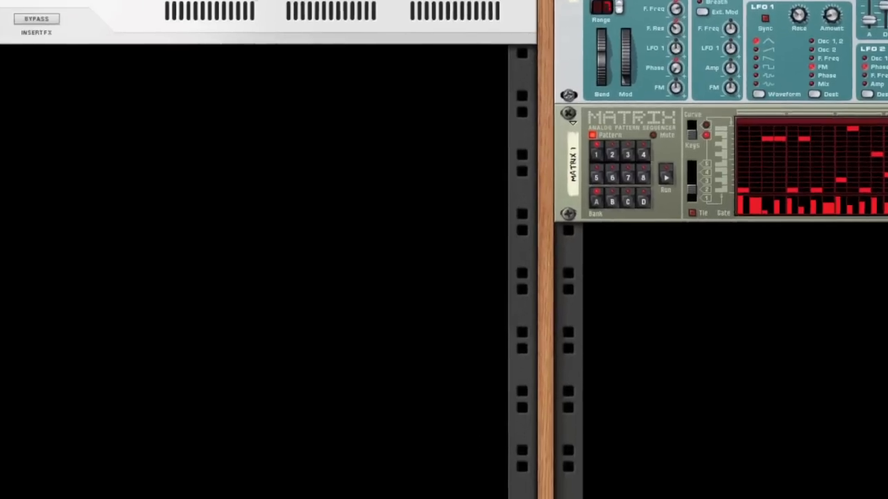
right_click(91, 191)
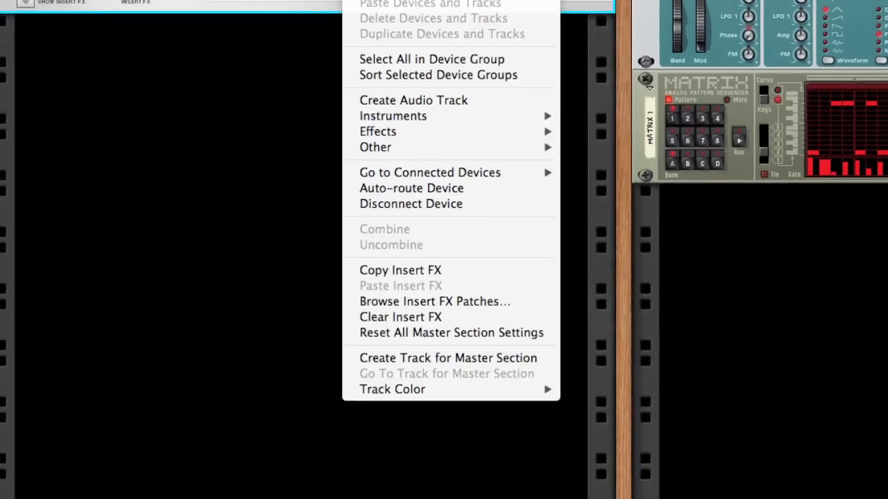
mouse_move(397, 123)
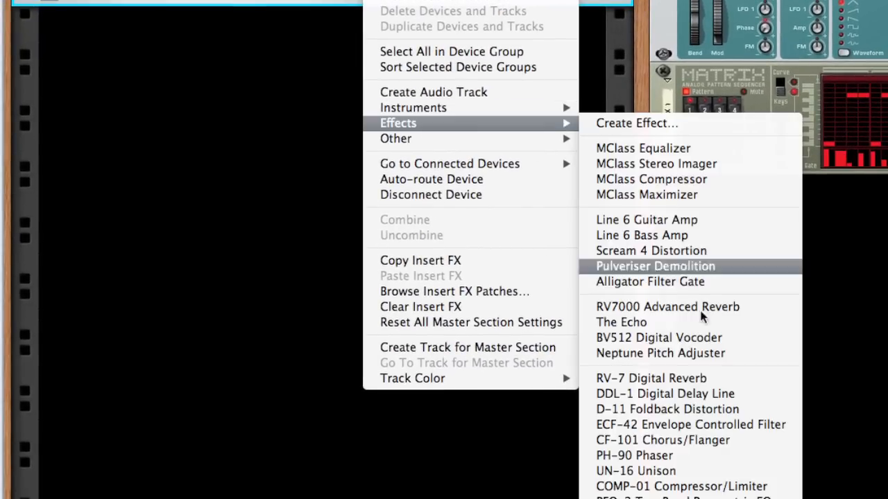
click(696, 471)
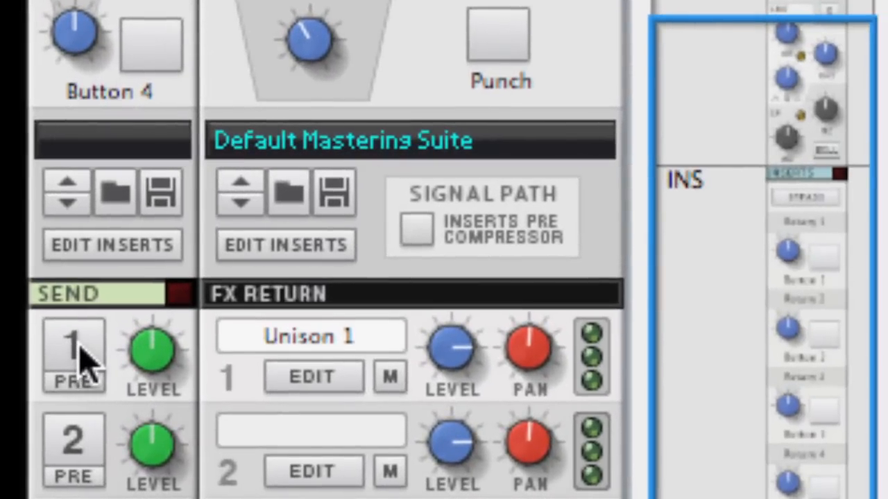
Turn on FX send 1 for the SubTractor 1 channel and adjust its send level
click(143, 351)
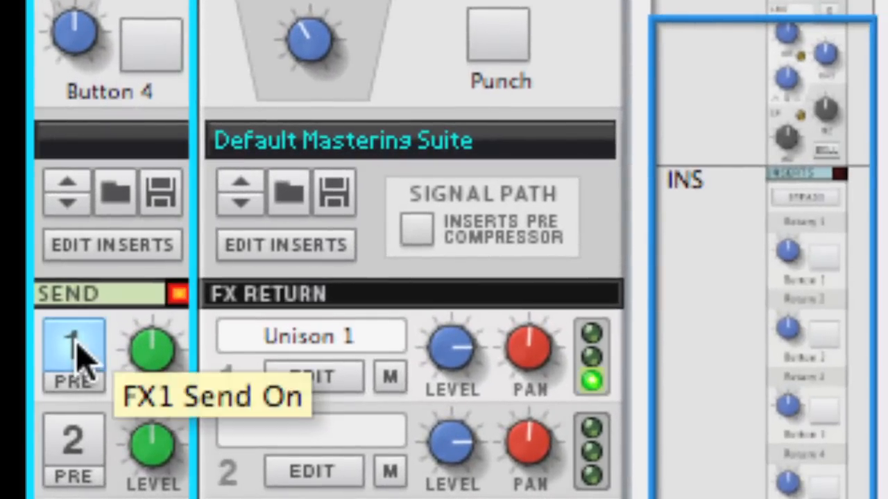
mouse_move(155, 352)
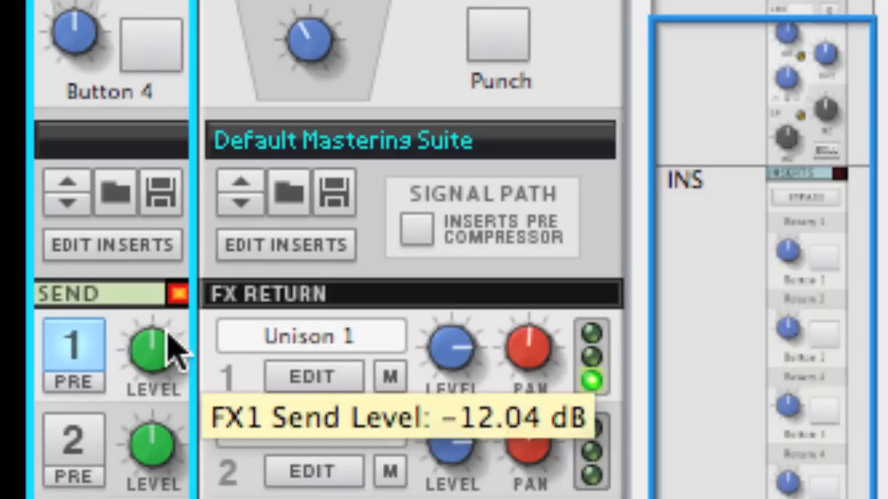
mouse_move(161, 350)
mouse_down()
mouse_move(161, 426)
mouse_move(172, 452)
mouse_move(159, 298)
mouse_move(164, 347)
mouse_up()
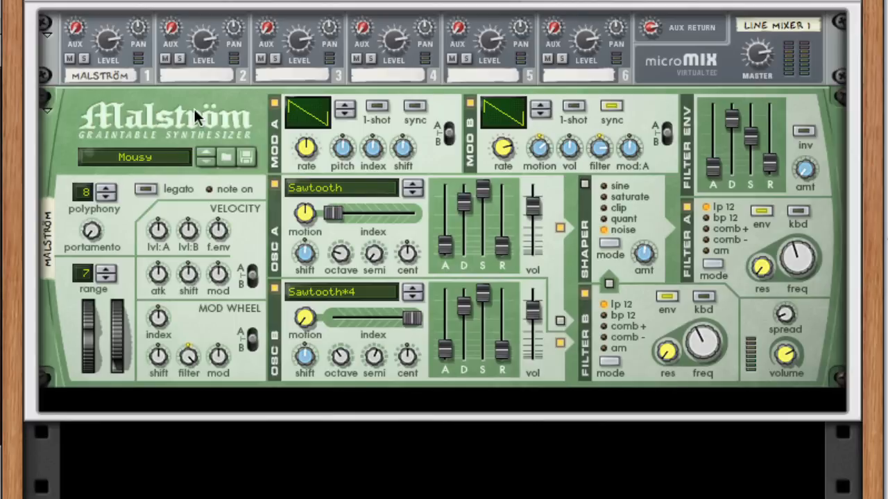
Duplicate the Malström and cable the copy's main outputs to the stereo input of Line Mixer channel 2
drag(194, 107, 195, 88)
key(Tab)
drag(499, 154, 181, 43)
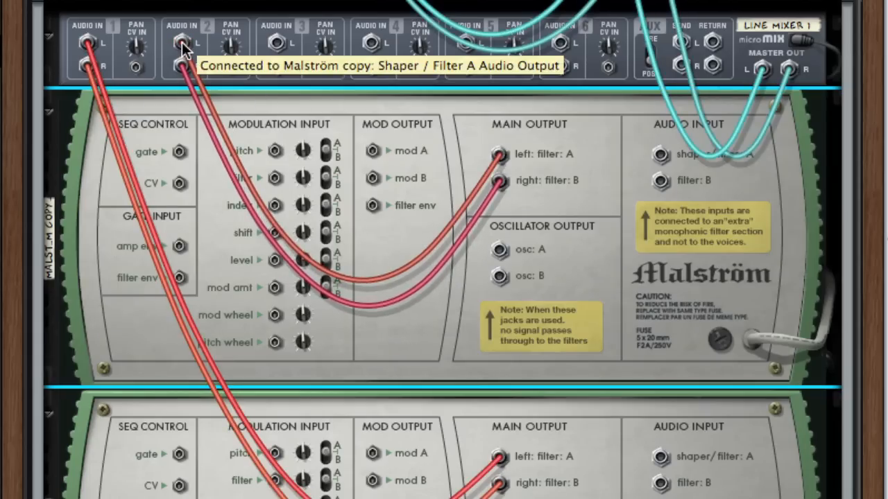
key(Tab)
Lower the levels of Line Mixer channels 1 and 2, and detune the Malström copy's oscillator A cents down and oscillator B cents up
drag(107, 46, 109, 61)
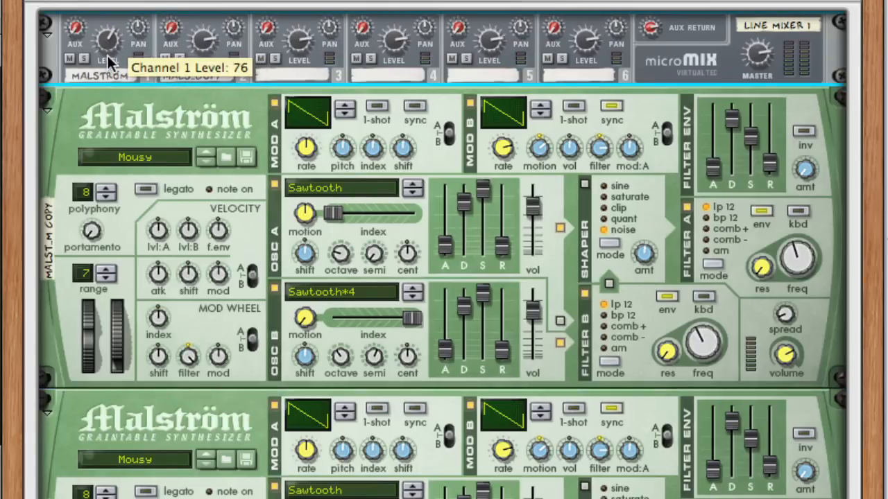
drag(201, 35, 198, 54)
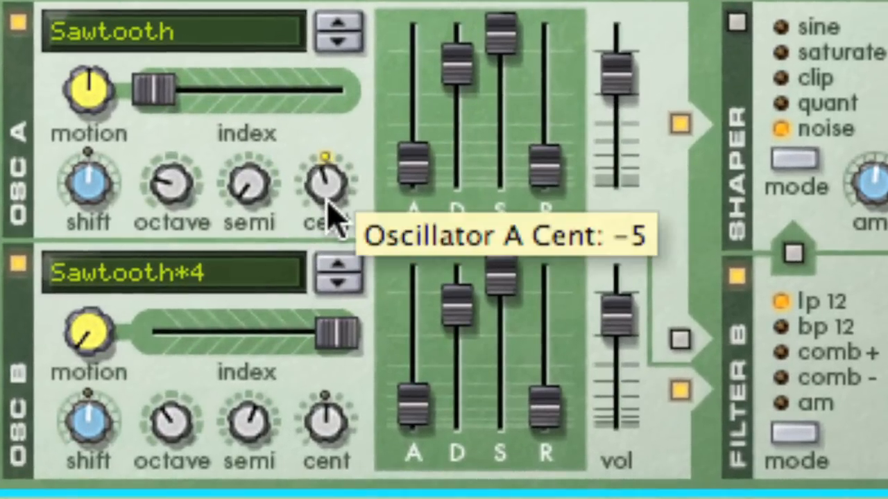
drag(332, 220, 332, 231)
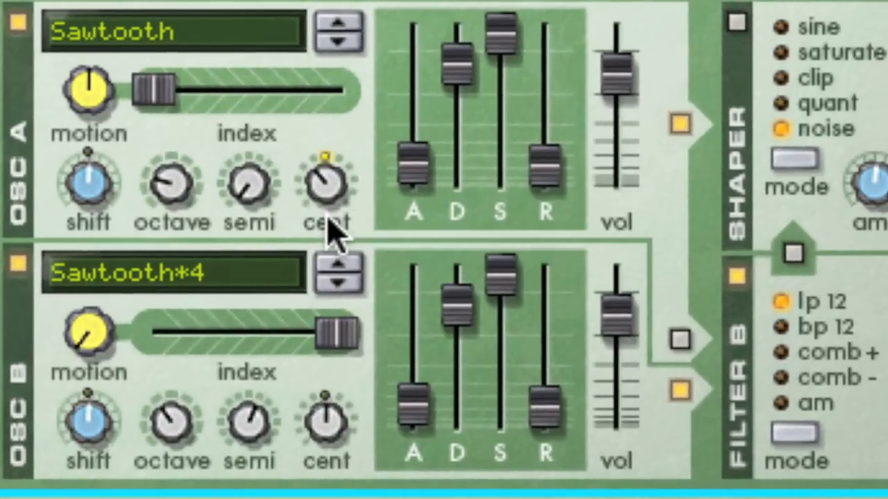
drag(336, 437, 336, 418)
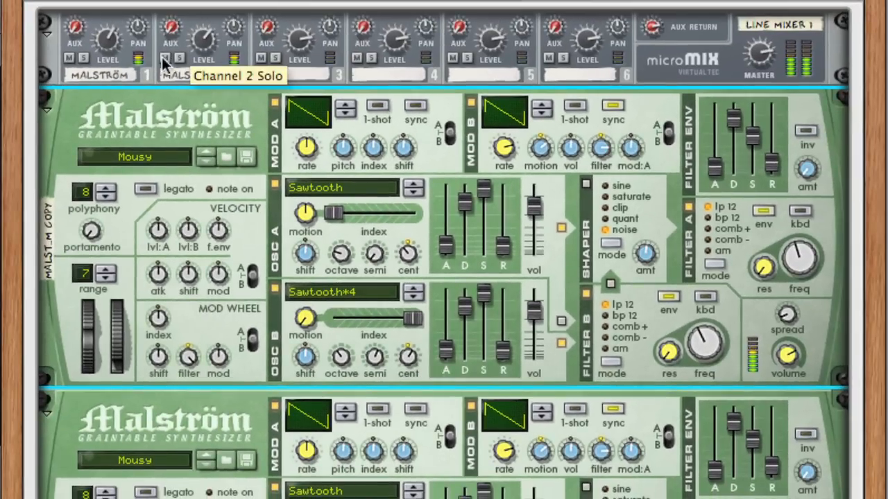
Mute and unmute Line Mixer channel 2 to compare the layered sound, and pan channel 1 to the left
click(161, 59)
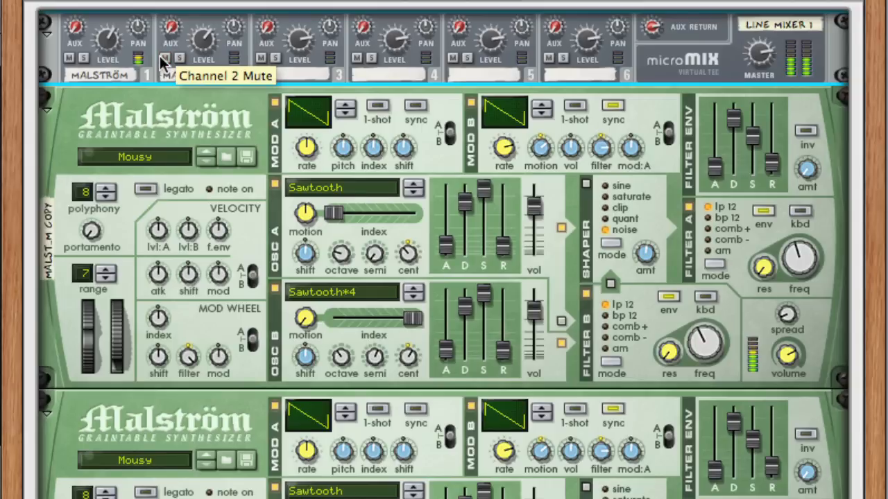
click(162, 58)
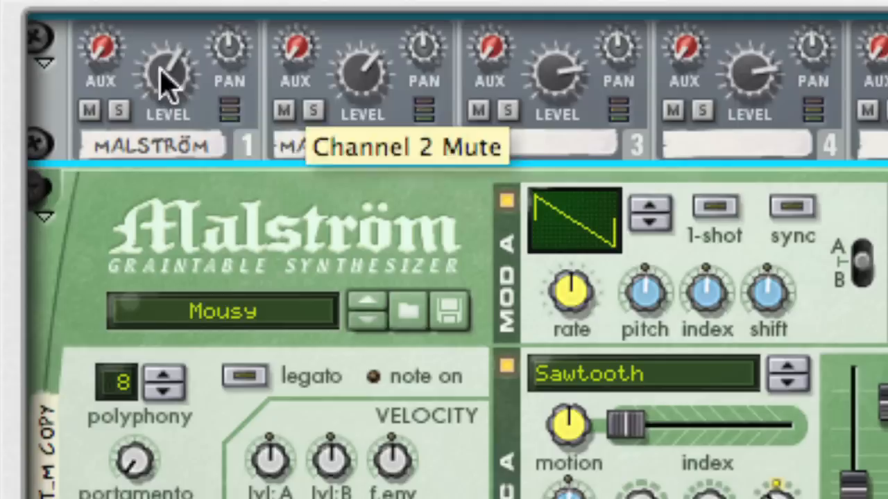
drag(239, 62, 264, 192)
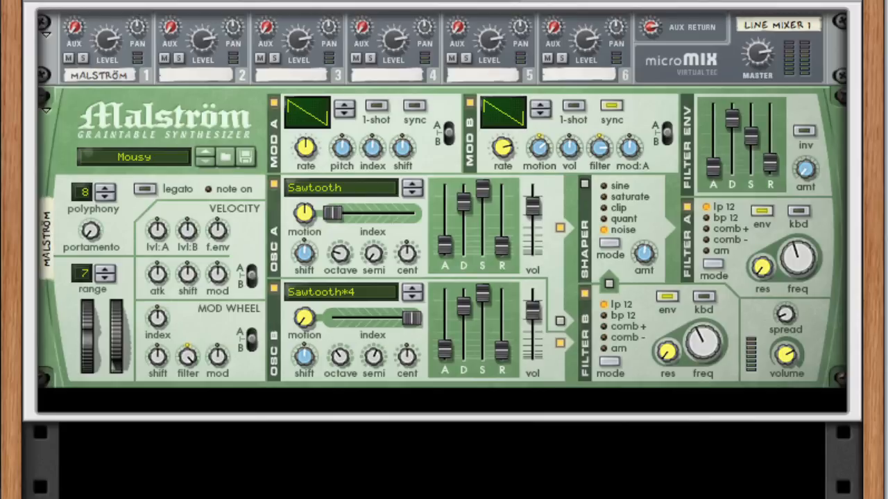
Add a DDL-1 Digital Delay Line below the single Malström inside the Combinator
right_click(437, 392)
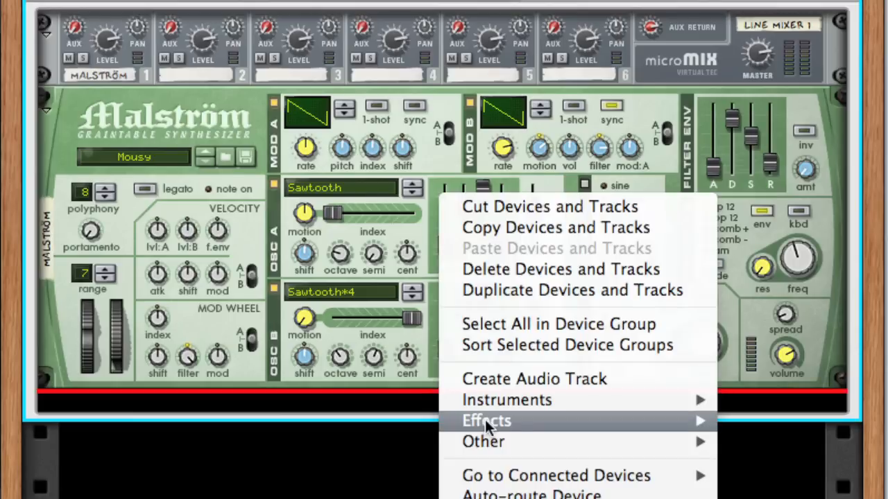
mouse_move(484, 420)
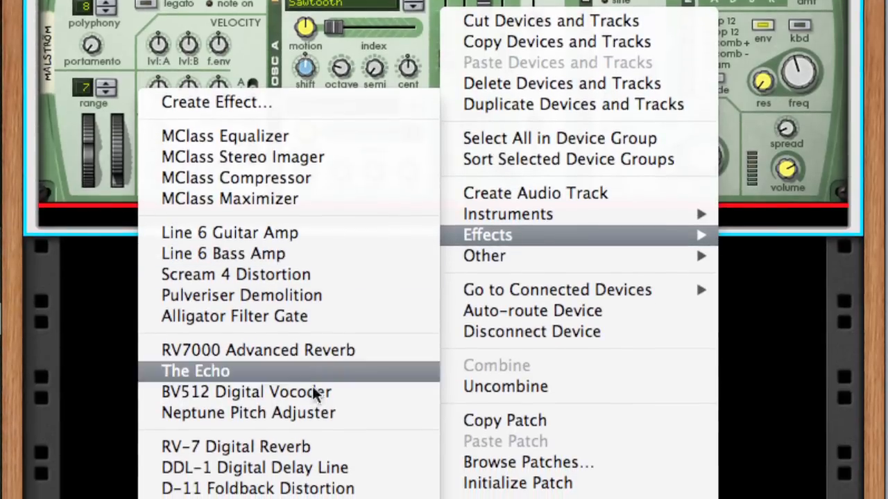
click(302, 466)
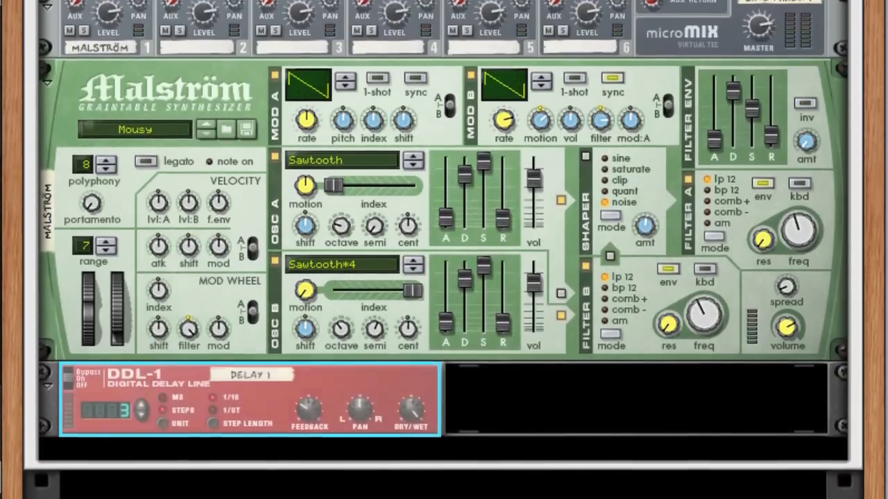
Route the Malström's right output through the DDL-1's left input and output into the right input of Line Mixer channel 1
key(Tab)
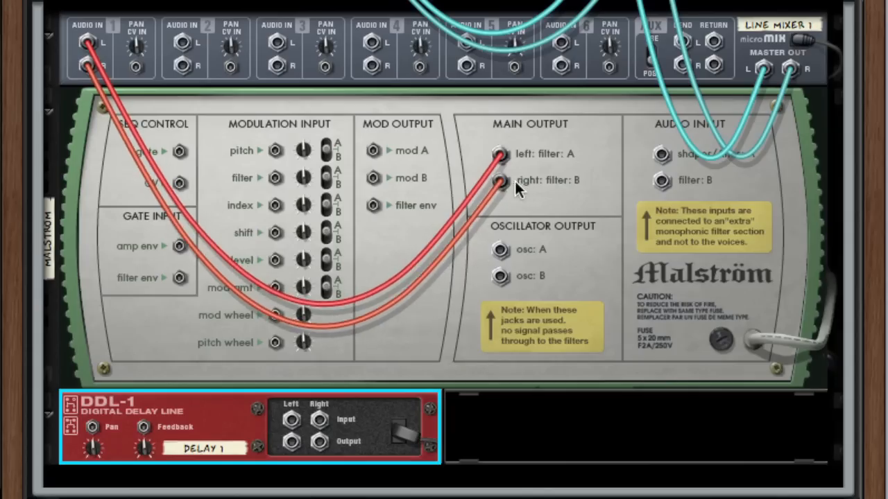
drag(498, 182, 504, 211)
drag(496, 181, 292, 420)
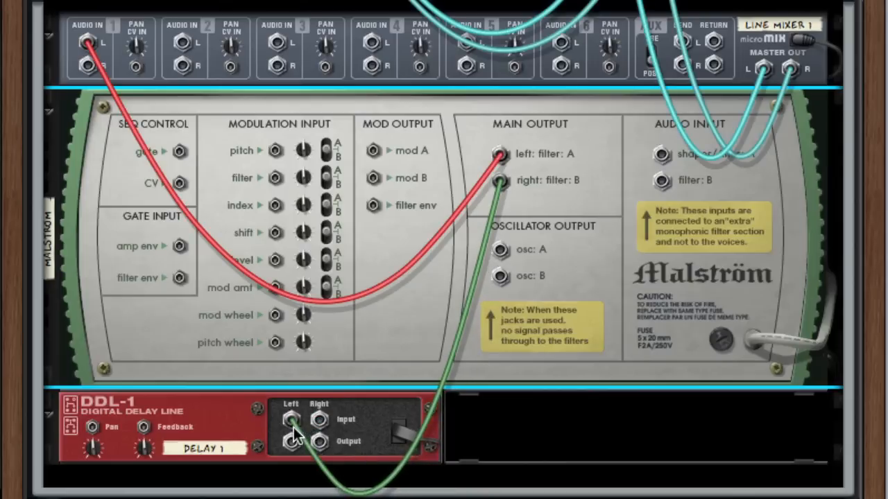
drag(225, 289, 86, 66)
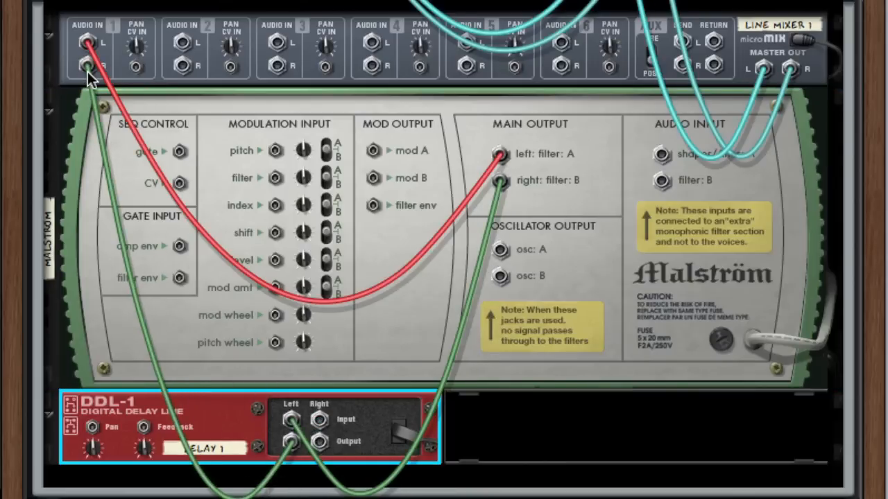
key(Tab)
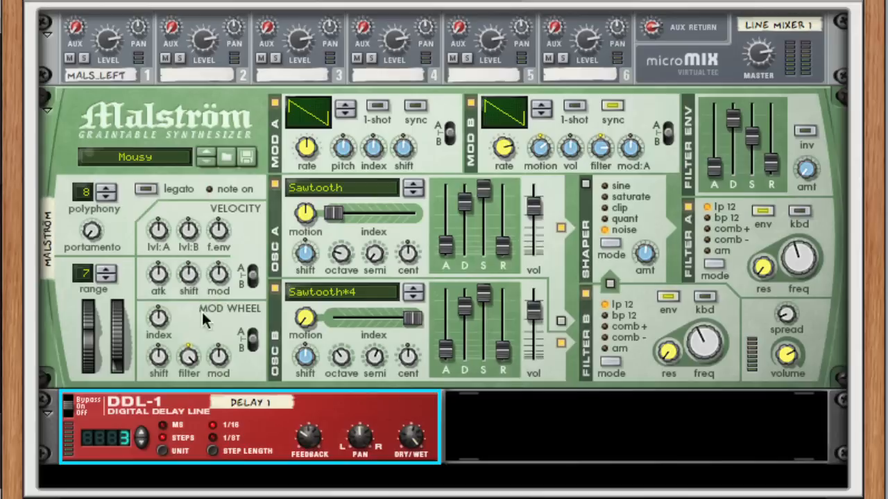
Set the DDL-1 delay time to 12 ms and turn its feedback down
click(162, 424)
drag(114, 433, 120, 496)
click(140, 431)
double_click(139, 431)
double_click(139, 431)
double_click(139, 432)
double_click(139, 431)
double_click(140, 432)
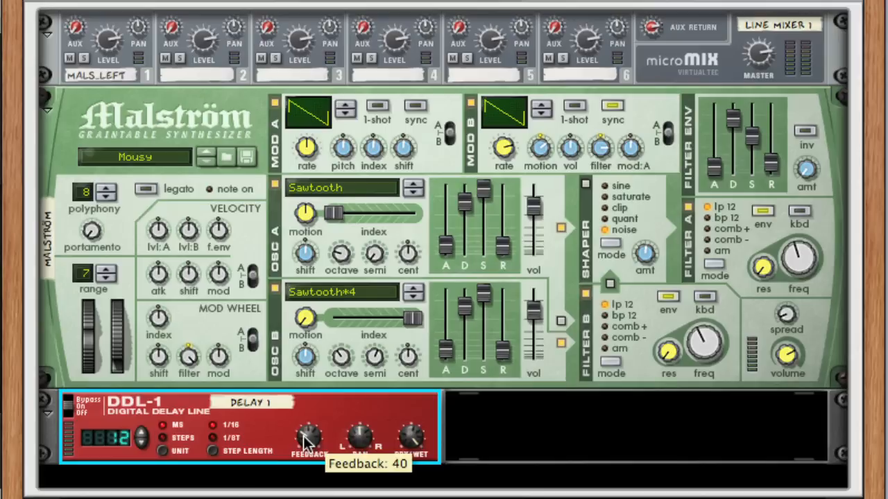
drag(306, 437, 306, 497)
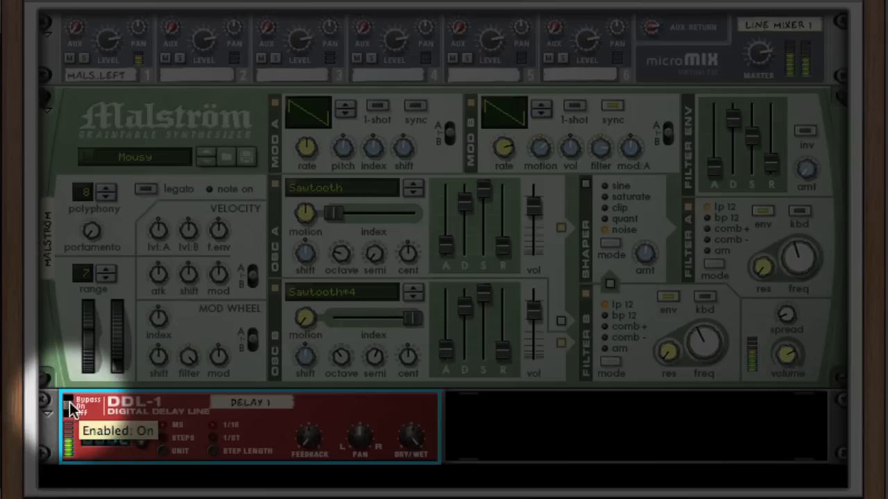
Bypass the DDL-1 and switch it back on to compare the sound with and without the delay
drag(70, 404, 70, 395)
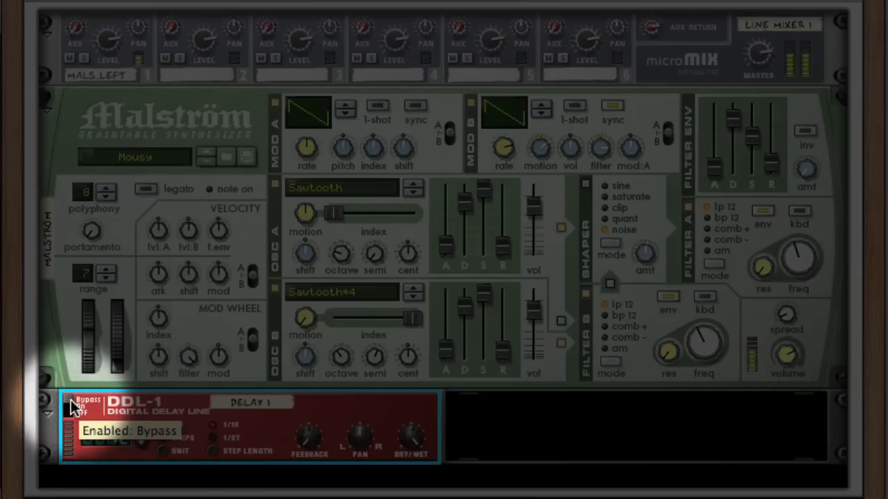
click(71, 403)
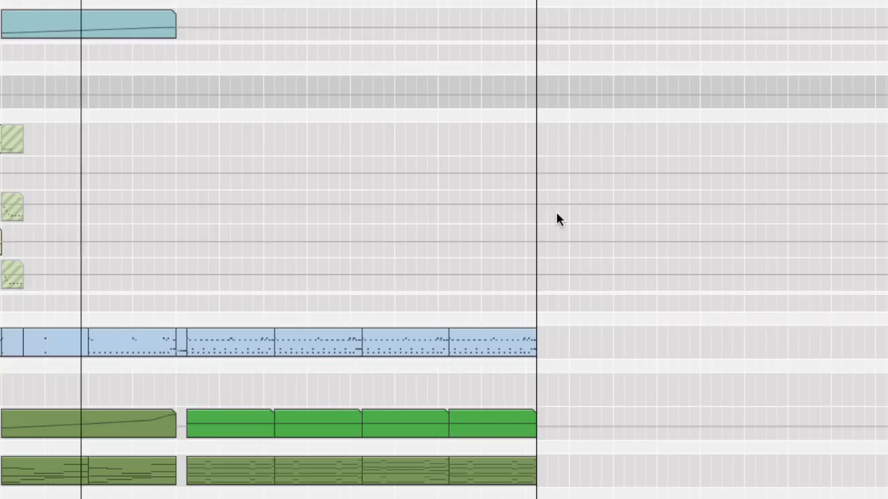
Show the mixer and examine the channel EQ, insert and master FX send sections
key(F6)
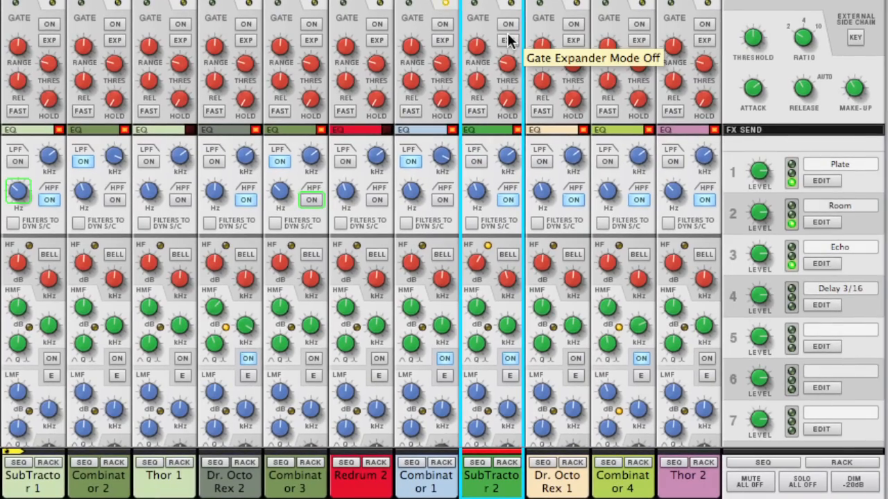
scroll(508, 41, down, 5)
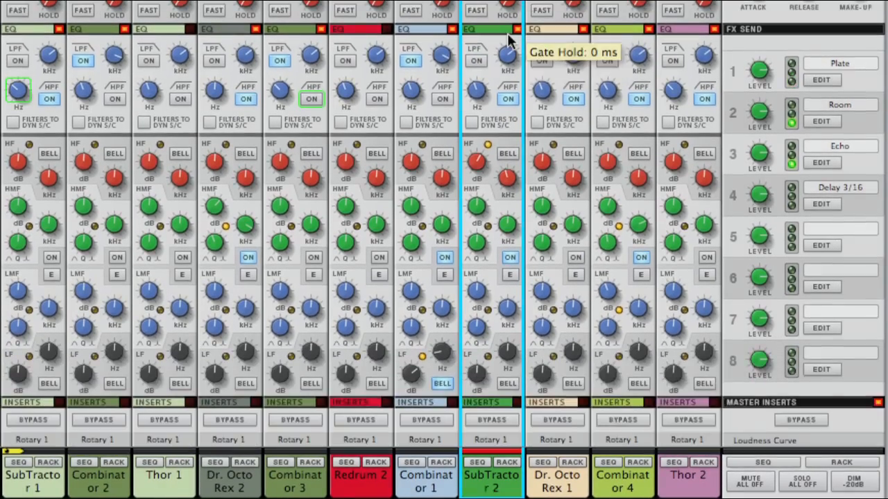